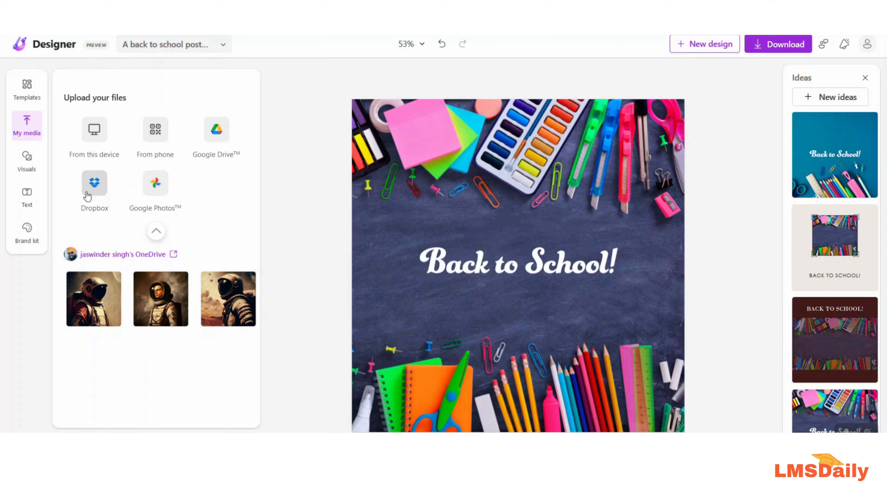
Browse the visuals library through its recommended photos, filled and organic shapes, and seasonal photos and videos.
{"action": "left_click", "coordinate": [31, 171]}
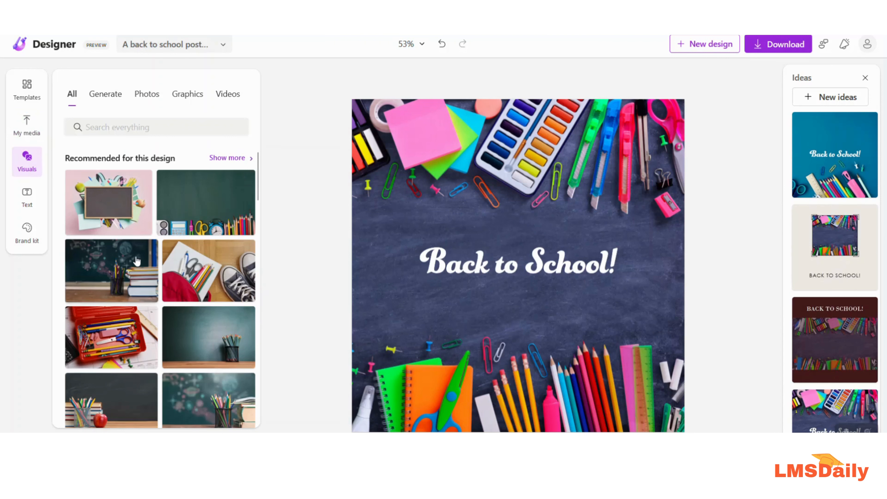
{"action": "scroll", "coordinate": [138, 260], "scroll_direction": "down", "scroll_amount": 5}
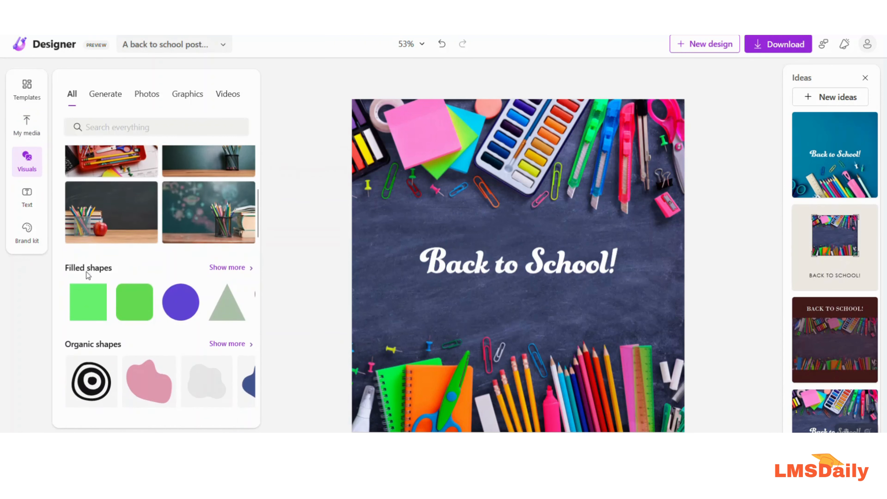
{"action": "scroll", "coordinate": [94, 271], "scroll_direction": "down", "scroll_amount": 3}
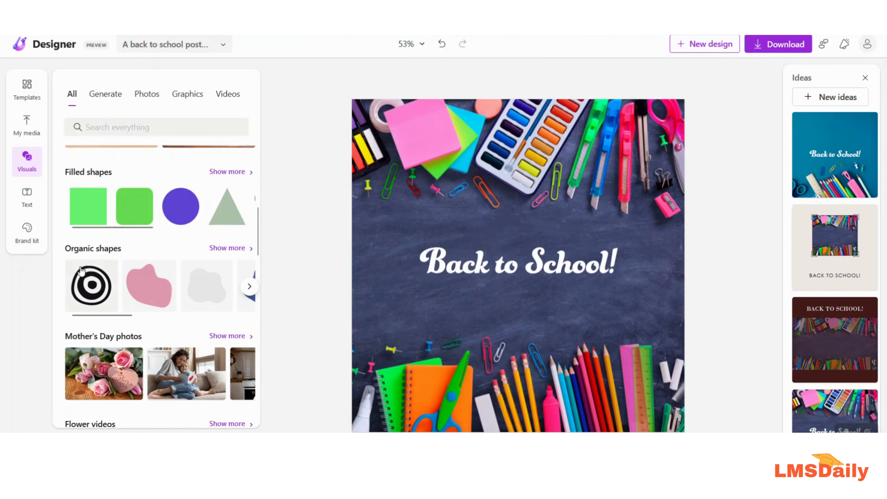
{"action": "scroll", "coordinate": [79, 269], "scroll_direction": "down", "scroll_amount": 5}
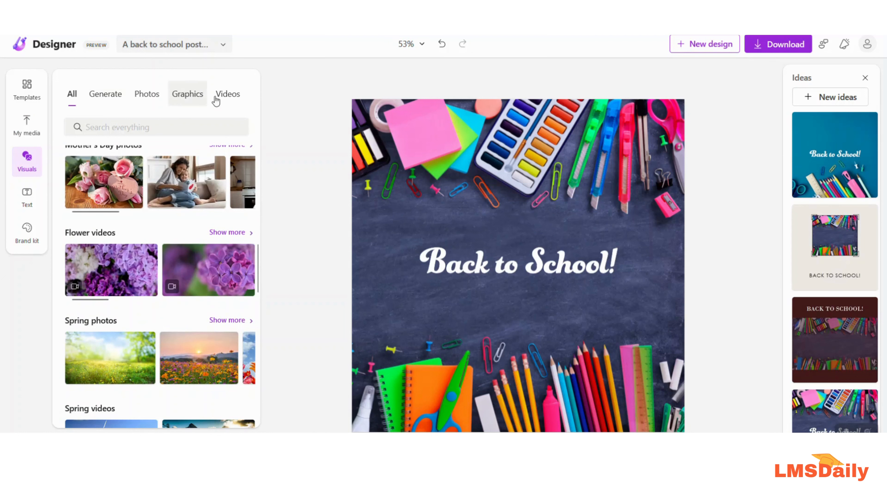
Look through the ready-made text styles and display the brand kit's suggested styles.
{"action": "left_click", "coordinate": [33, 205]}
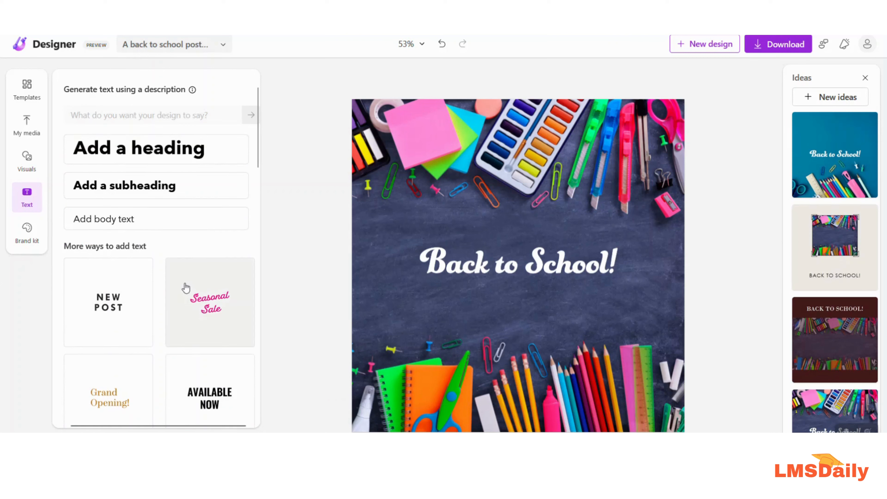
{"action": "scroll", "coordinate": [185, 288], "scroll_direction": "down", "scroll_amount": 5}
{"action": "scroll", "coordinate": [185, 288], "scroll_direction": "down", "scroll_amount": 8}
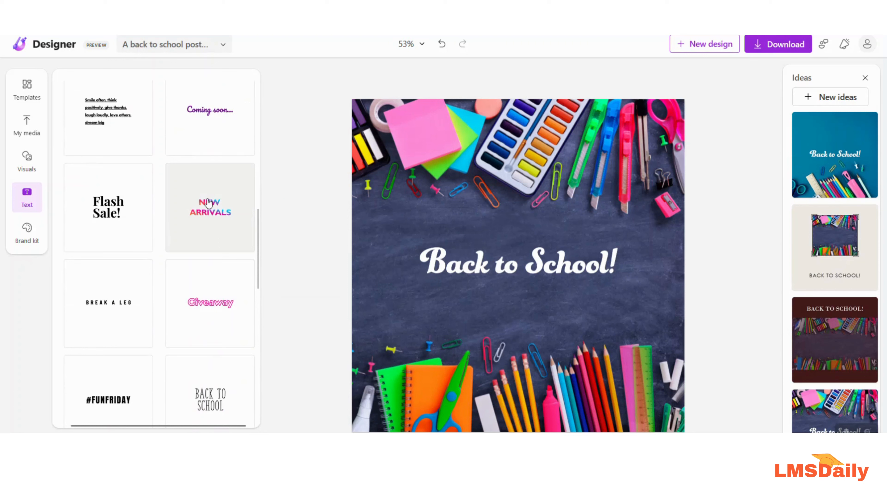
{"action": "left_click", "coordinate": [36, 233]}
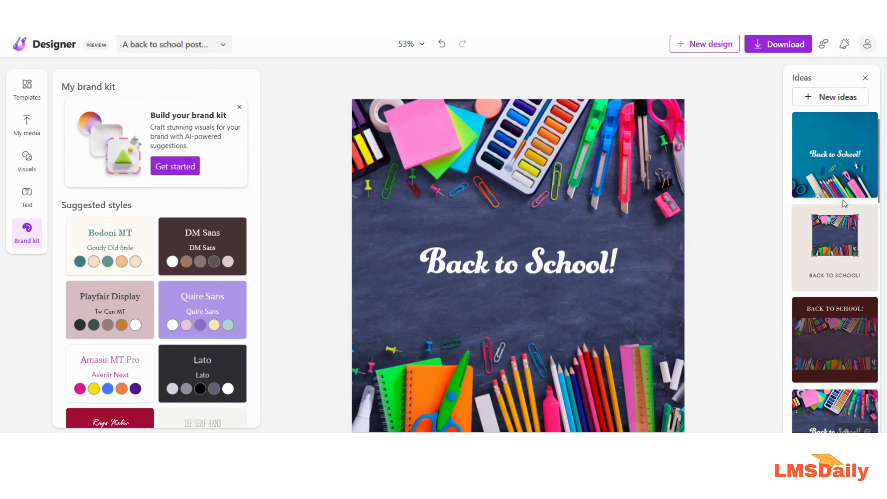
Examine the suggested design ideas for the Back to School post from beginning to end and return to the first one.
{"action": "scroll", "coordinate": [844, 201], "scroll_direction": "down", "scroll_amount": 5}
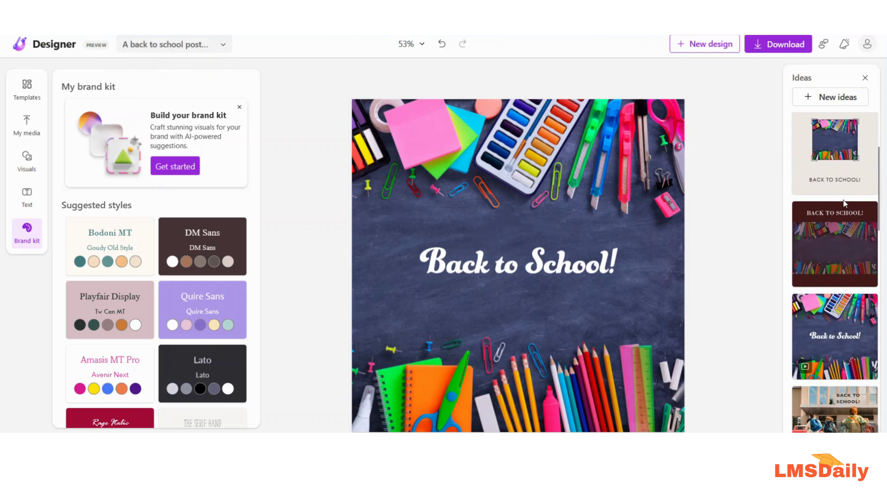
{"action": "scroll", "coordinate": [843, 203], "scroll_direction": "down", "scroll_amount": 5}
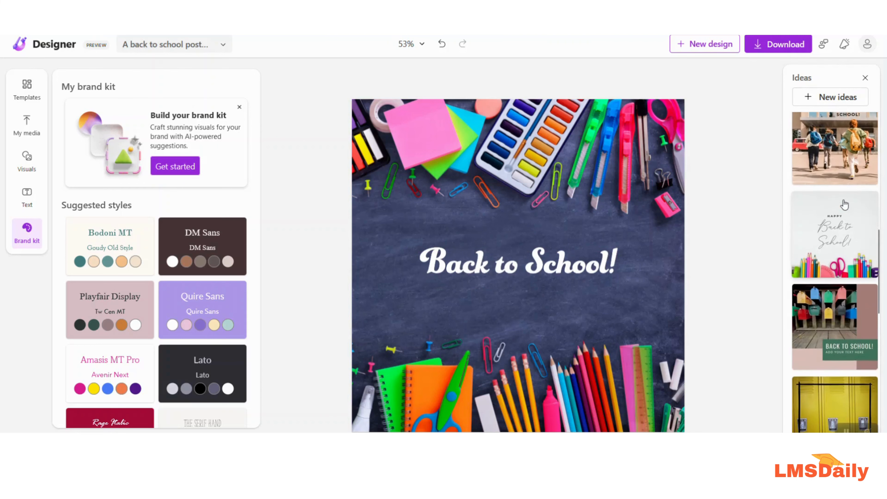
{"action": "scroll", "coordinate": [844, 205], "scroll_direction": "down", "scroll_amount": 5}
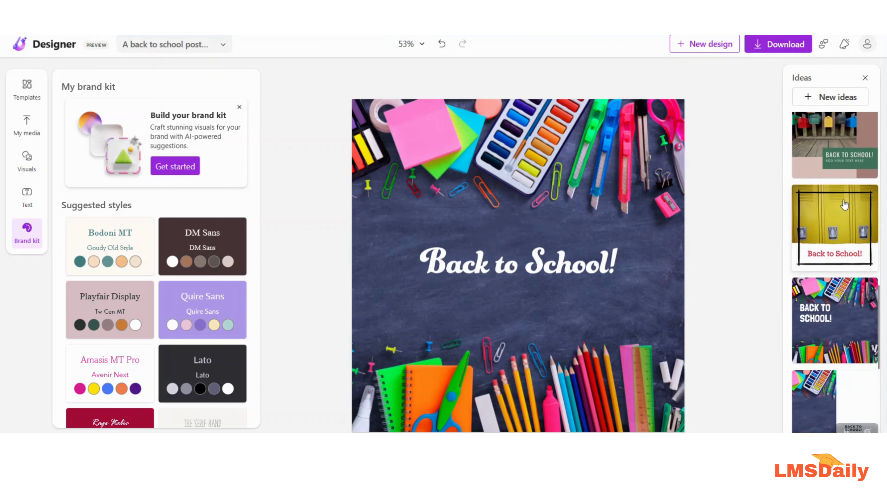
{"action": "scroll", "coordinate": [845, 205], "scroll_direction": "down", "scroll_amount": 3}
{"action": "scroll", "coordinate": [837, 272], "scroll_direction": "down", "scroll_amount": 3}
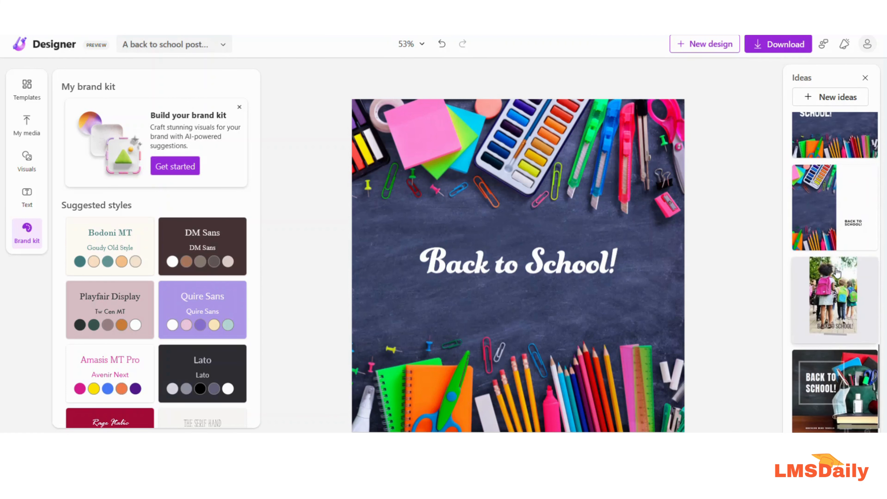
{"action": "scroll", "coordinate": [837, 272], "scroll_direction": "up", "scroll_amount": 10}
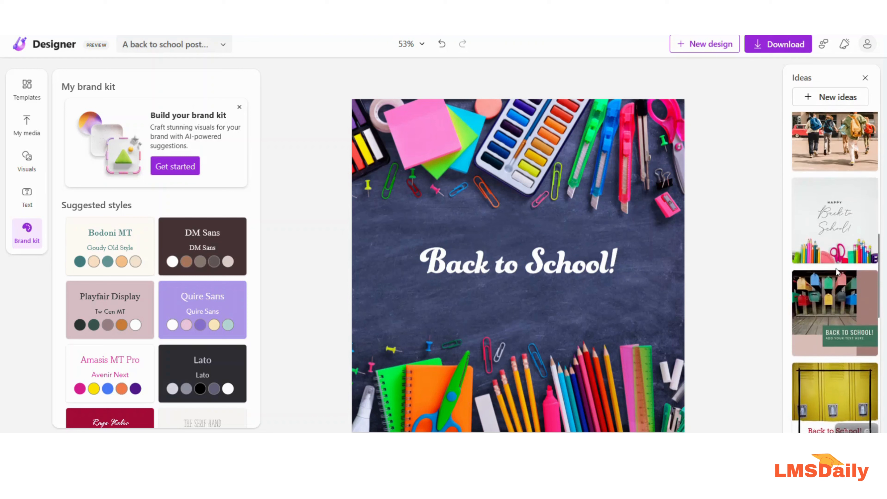
{"action": "scroll", "coordinate": [837, 272], "scroll_direction": "up", "scroll_amount": 5}
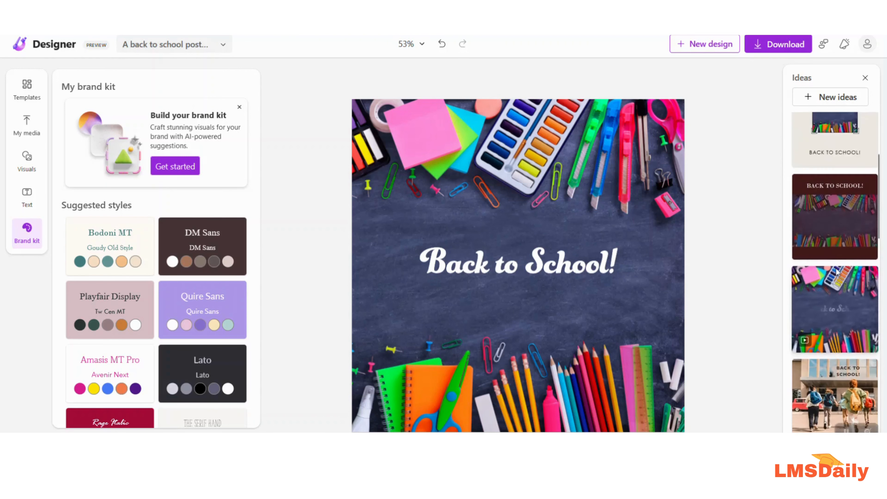
{"action": "scroll", "coordinate": [838, 272], "scroll_direction": "up", "scroll_amount": 5}
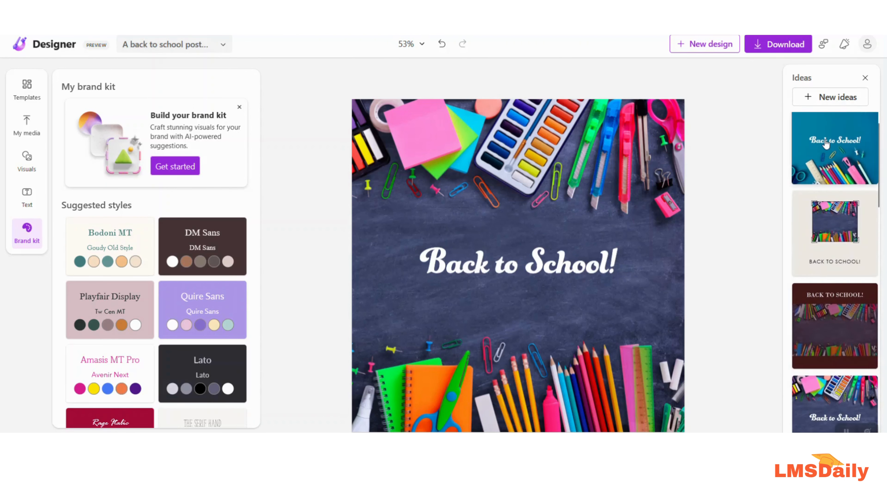
Try the blue Back to School design idea on the canvas and undo it.
{"action": "left_click", "coordinate": [825, 144]}
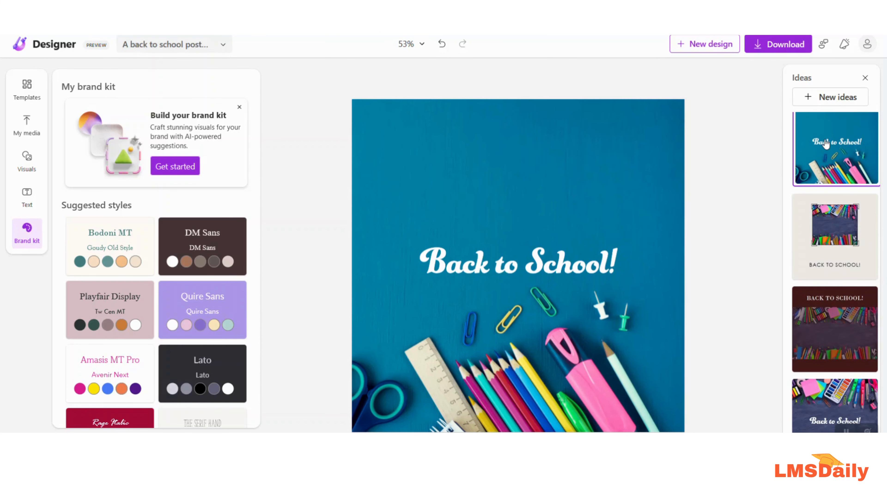
{"action": "key", "text": "ctrl+z"}
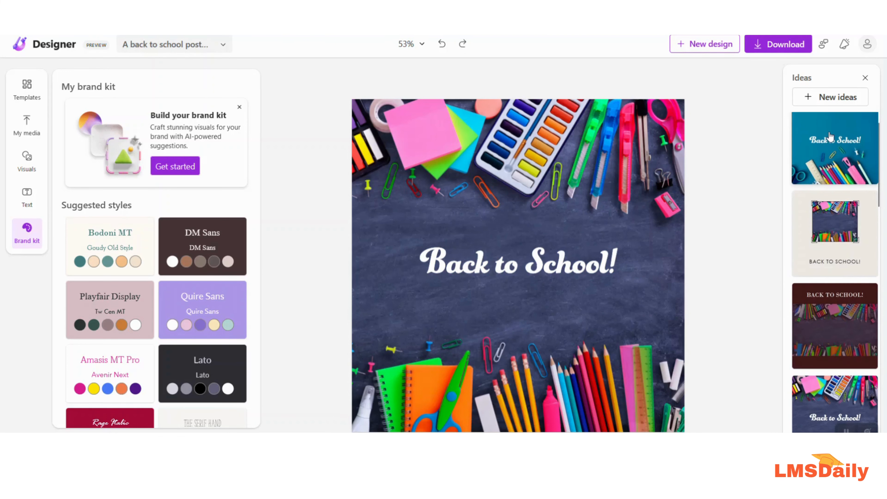
Dismiss the brand kit promotion and detach the school supplies background image from the canvas.
{"action": "left_click", "coordinate": [239, 107]}
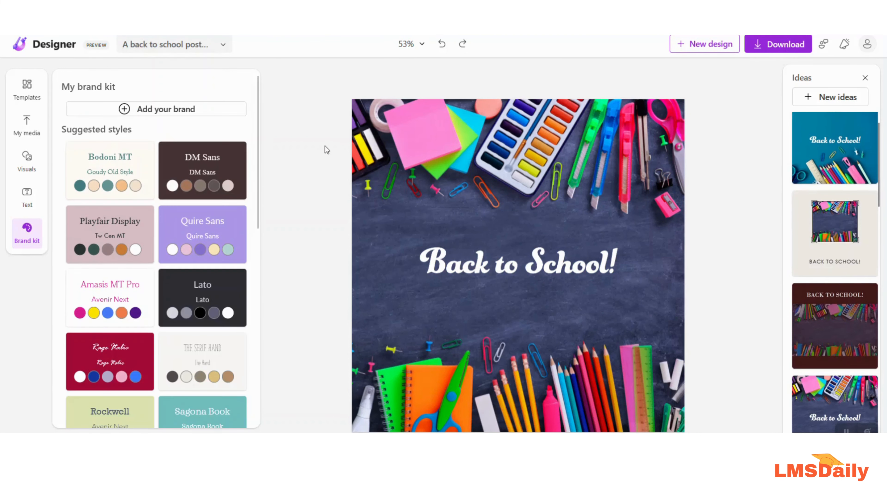
{"action": "left_click", "coordinate": [497, 165]}
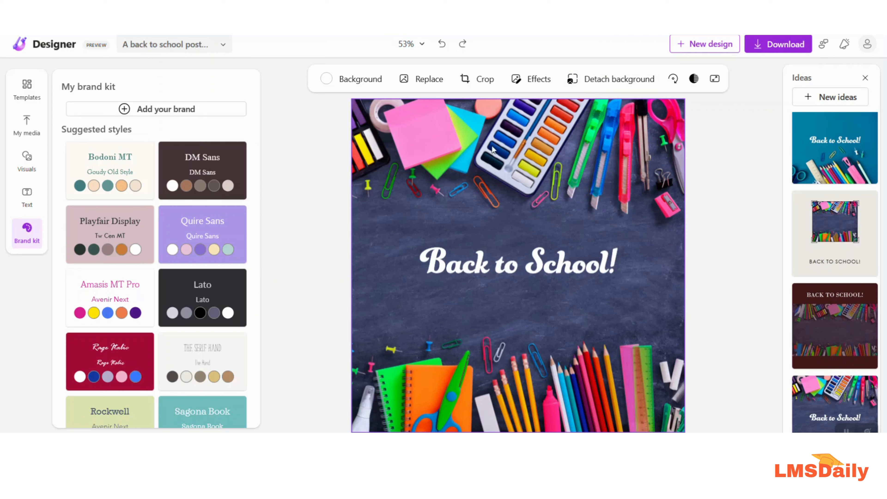
{"action": "left_click", "coordinate": [596, 82]}
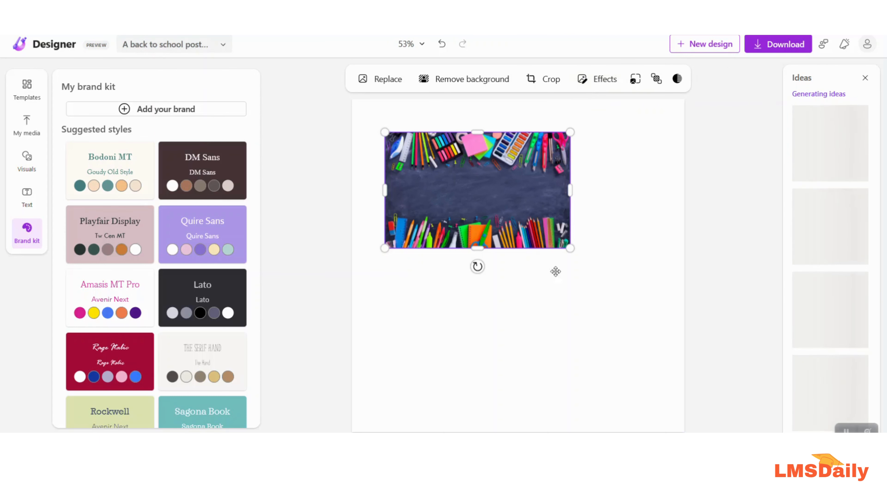
Enlarge the detached school supplies image to span the full canvas width and send it backward behind the heading.
{"action": "left_click_drag", "start_coordinate": [570, 249], "coordinate": [644, 328]}
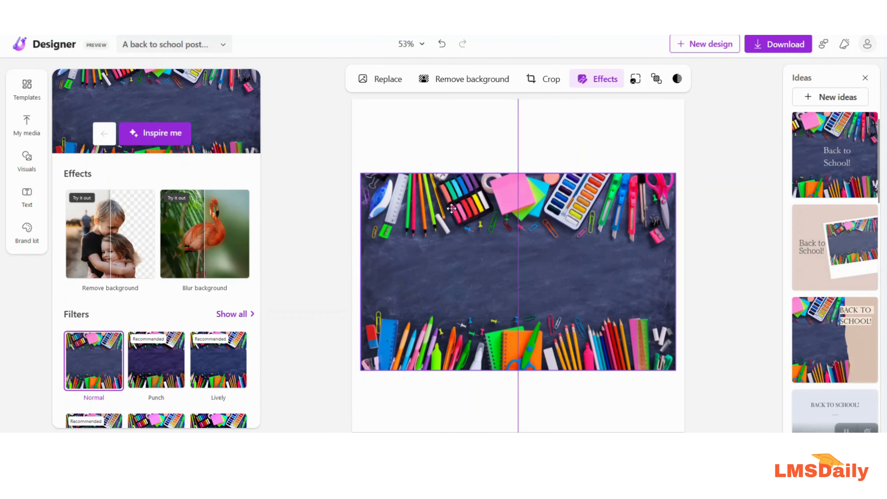
{"action": "left_click_drag", "start_coordinate": [450, 209], "coordinate": [447, 207]}
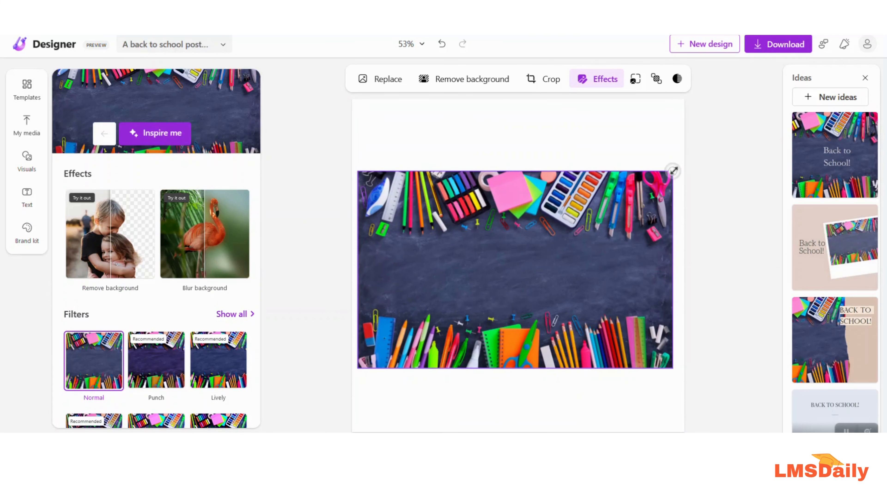
{"action": "left_click_drag", "start_coordinate": [673, 171], "coordinate": [685, 162]}
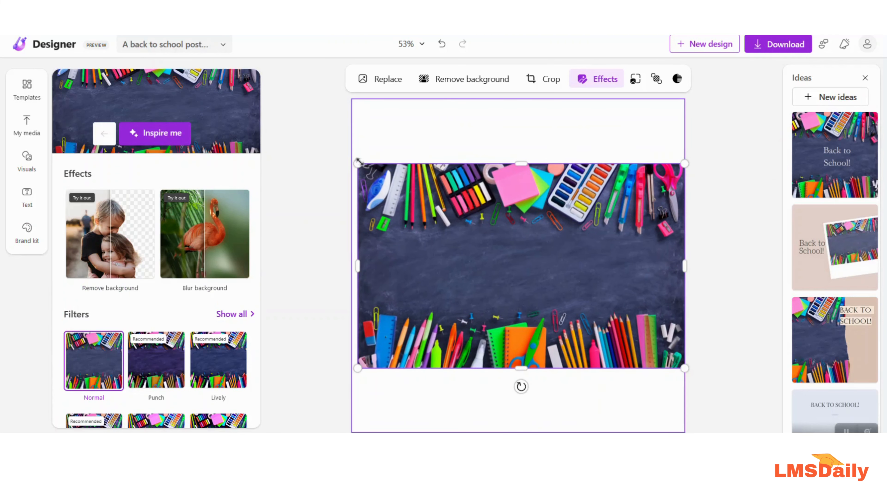
{"action": "left_click_drag", "start_coordinate": [357, 165], "coordinate": [350, 158]}
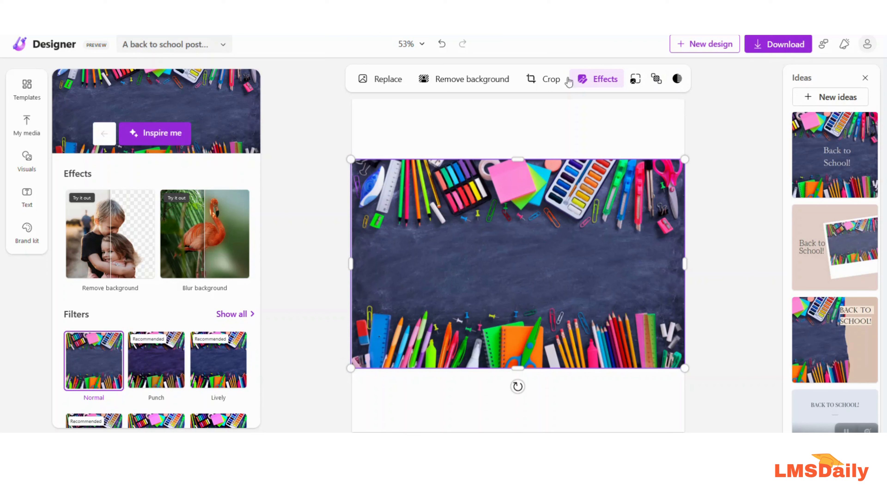
{"action": "left_click", "coordinate": [657, 83]}
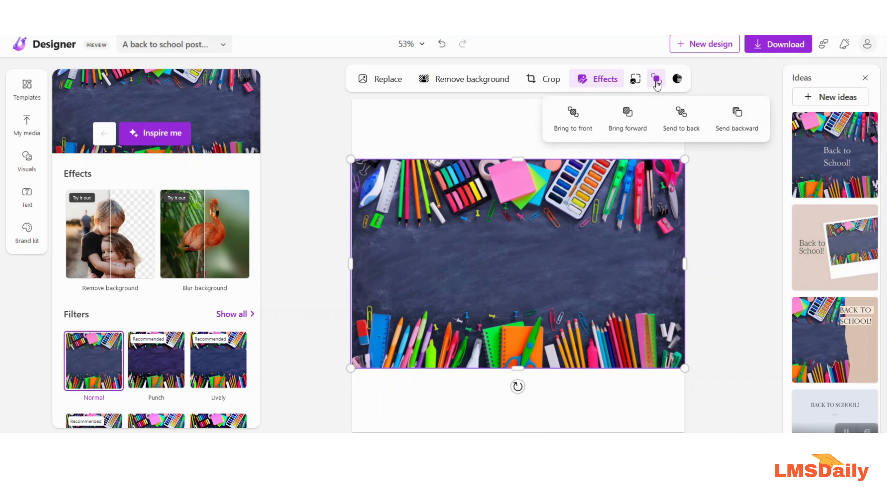
{"action": "left_click", "coordinate": [737, 123]}
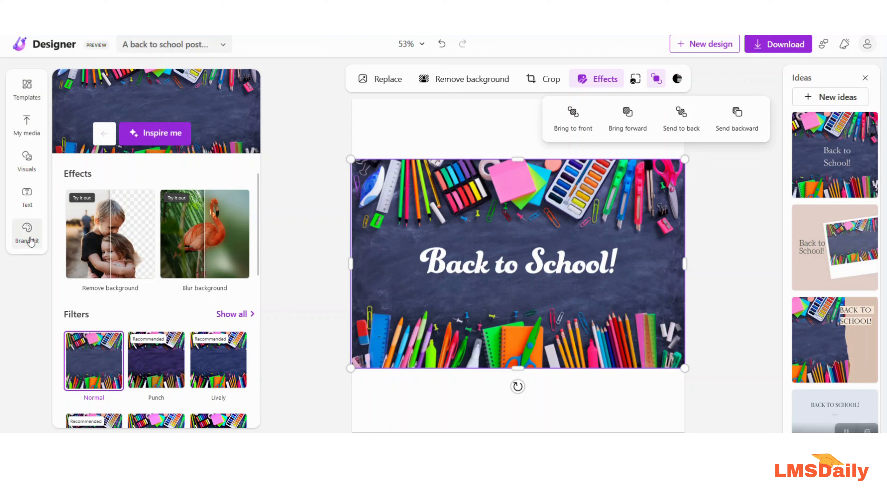
Search the visuals library for "students".
{"action": "left_click", "coordinate": [30, 171]}
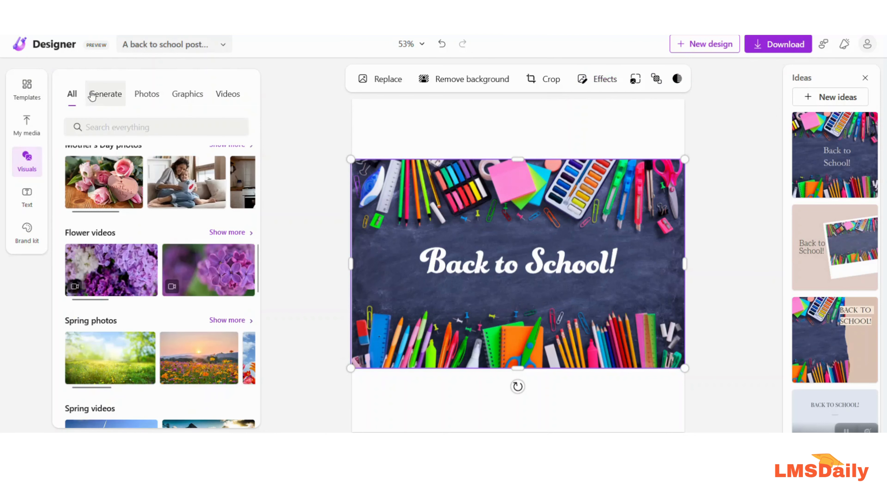
{"action": "left_click", "coordinate": [102, 127]}
{"action": "type", "text": "stu"}
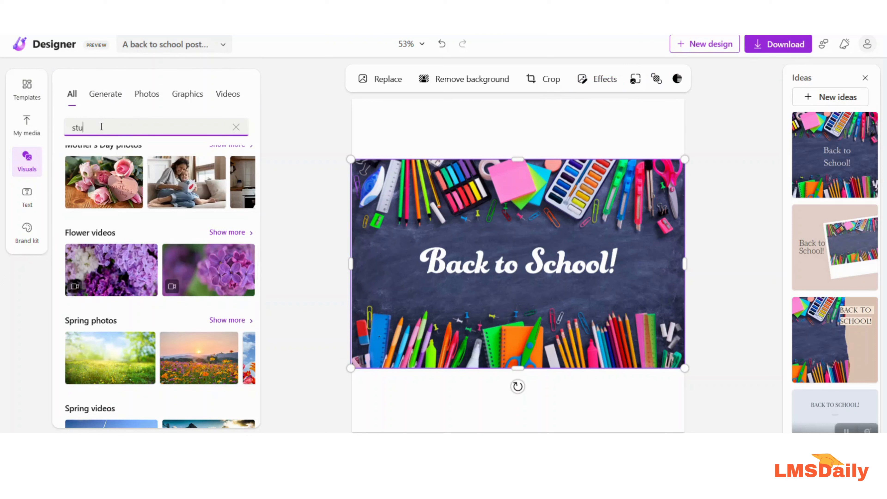
{"action": "type", "text": "dents"}
{"action": "key", "text": "Return"}
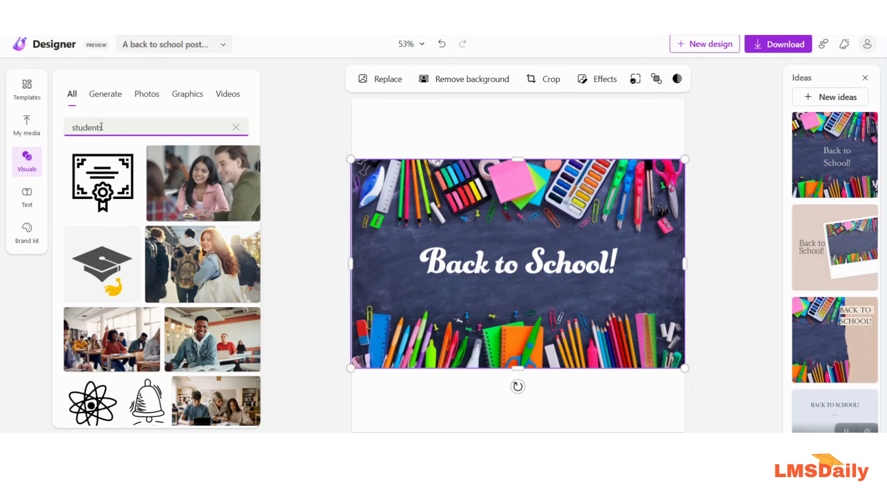
Add the photo of students walking away with backpacks from the search results and set it as the design background.
{"action": "scroll", "coordinate": [126, 265], "scroll_direction": "down", "scroll_amount": 2}
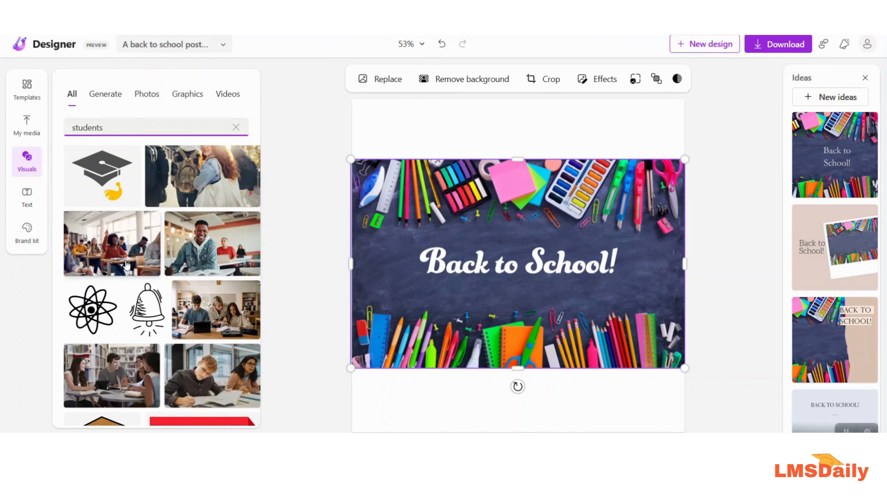
{"action": "scroll", "coordinate": [126, 265], "scroll_direction": "down", "scroll_amount": 6}
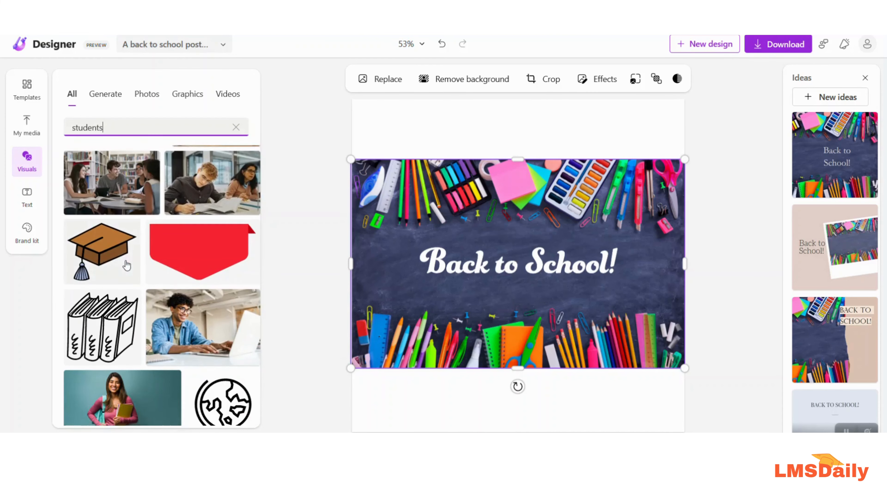
{"action": "scroll", "coordinate": [126, 265], "scroll_direction": "down", "scroll_amount": 7}
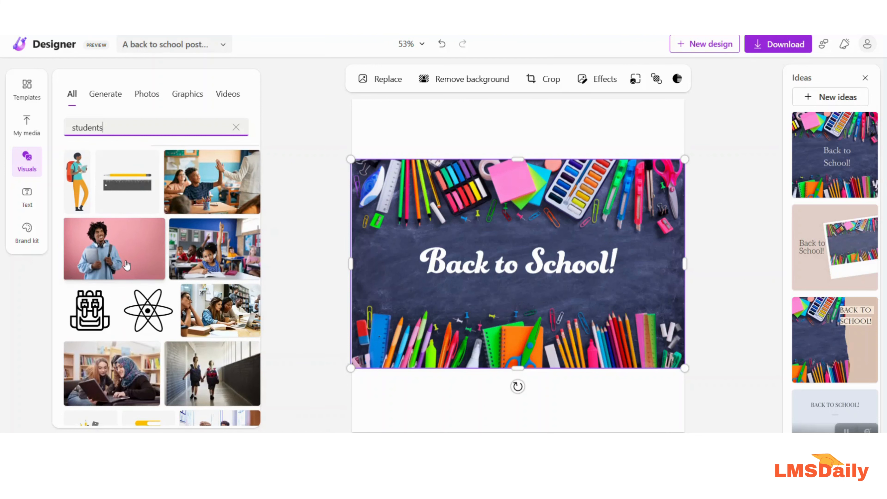
{"action": "scroll", "coordinate": [151, 280], "scroll_direction": "down", "scroll_amount": 5}
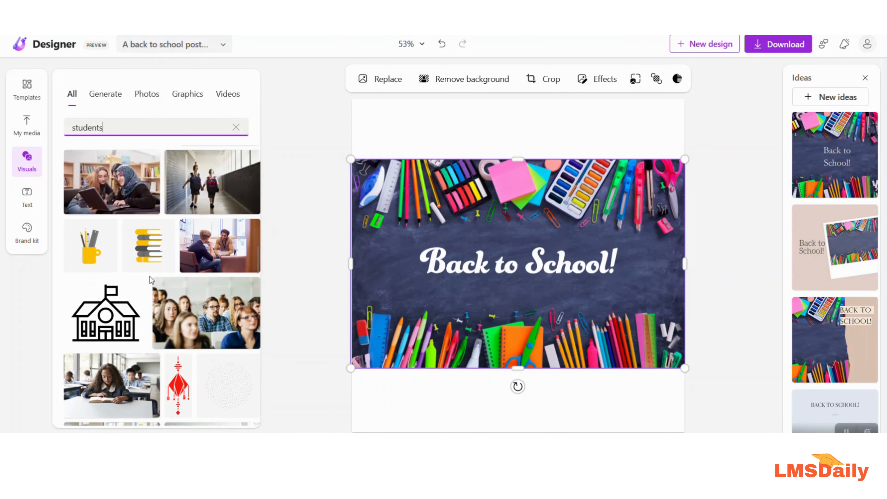
{"action": "scroll", "coordinate": [150, 277], "scroll_direction": "down", "scroll_amount": 2}
{"action": "scroll", "coordinate": [151, 280], "scroll_direction": "down", "scroll_amount": 3}
{"action": "scroll", "coordinate": [151, 280], "scroll_direction": "down", "scroll_amount": 2}
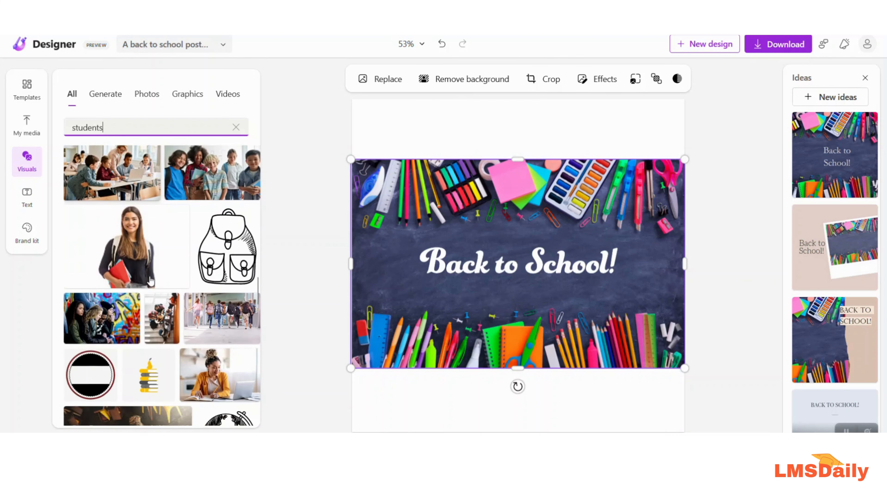
{"action": "left_click", "coordinate": [197, 323]}
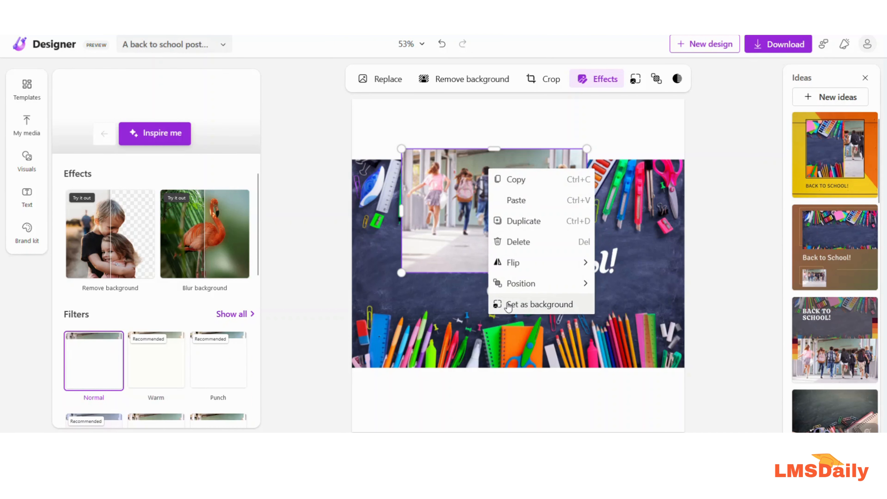
{"action": "left_click", "coordinate": [509, 307]}
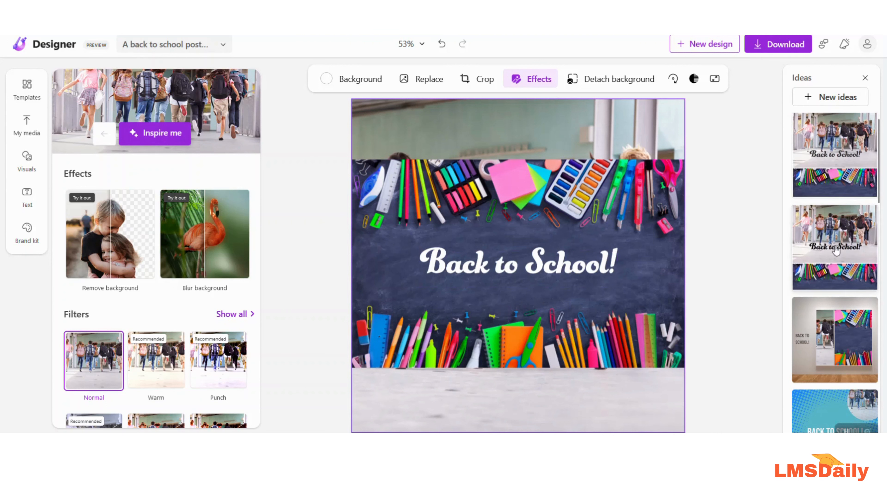
Try the suggested design idea with the students photo above the faded school supplies and heading.
{"action": "scroll", "coordinate": [827, 310], "scroll_direction": "down", "scroll_amount": 5}
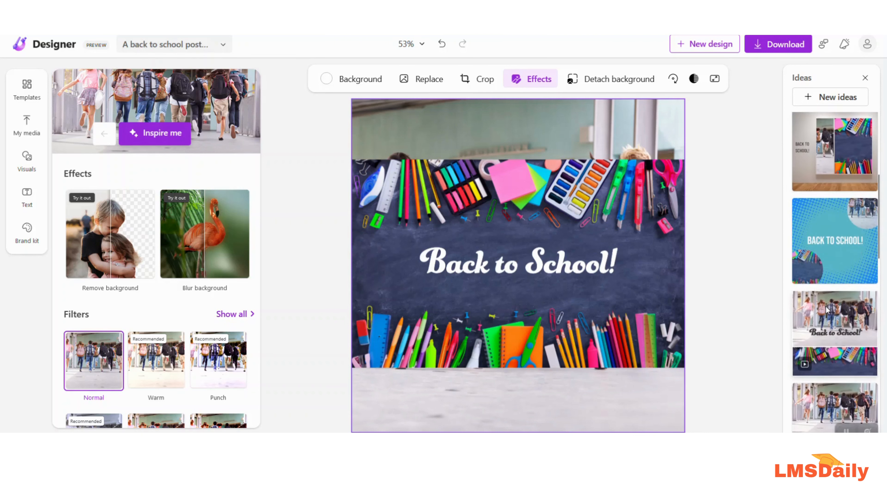
{"action": "scroll", "coordinate": [826, 307], "scroll_direction": "down", "scroll_amount": 3}
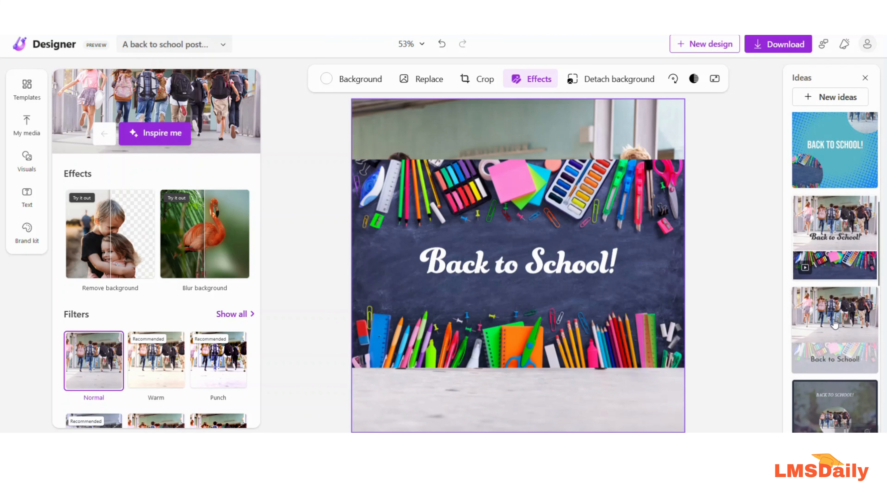
{"action": "left_click", "coordinate": [834, 324]}
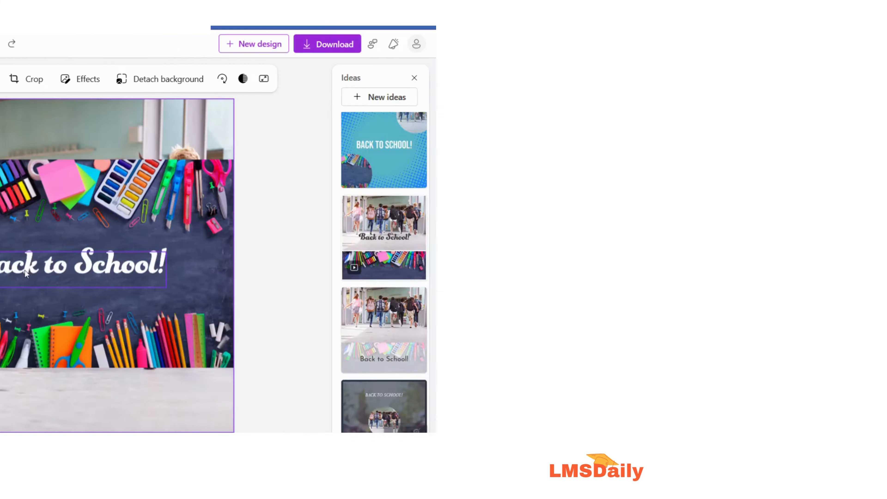
Recolor the "Back to School!" heading bright yellow-green and apply an automatically suggested handwritten-style font to it.
{"action": "left_click", "coordinate": [489, 268]}
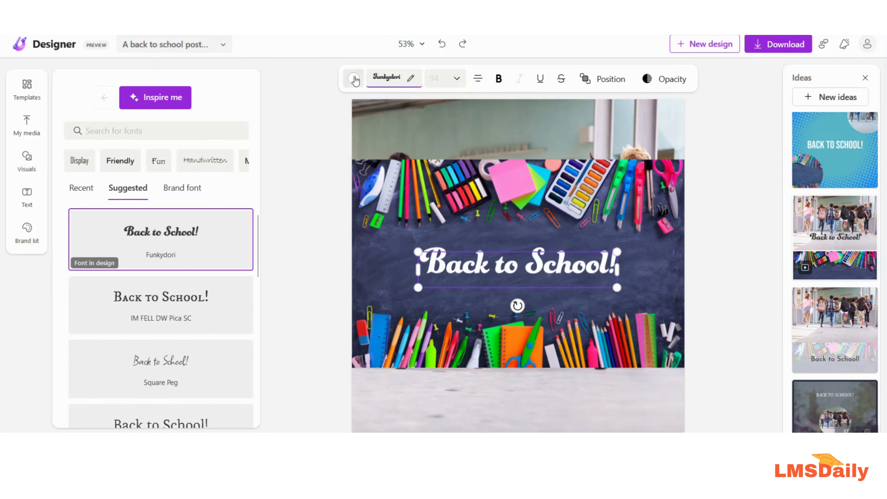
{"action": "left_click", "coordinate": [354, 79]}
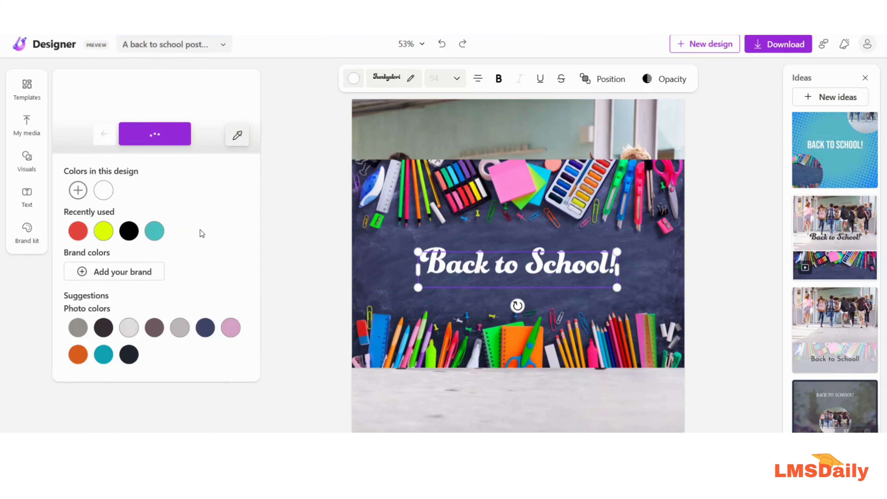
{"action": "left_click", "coordinate": [102, 234]}
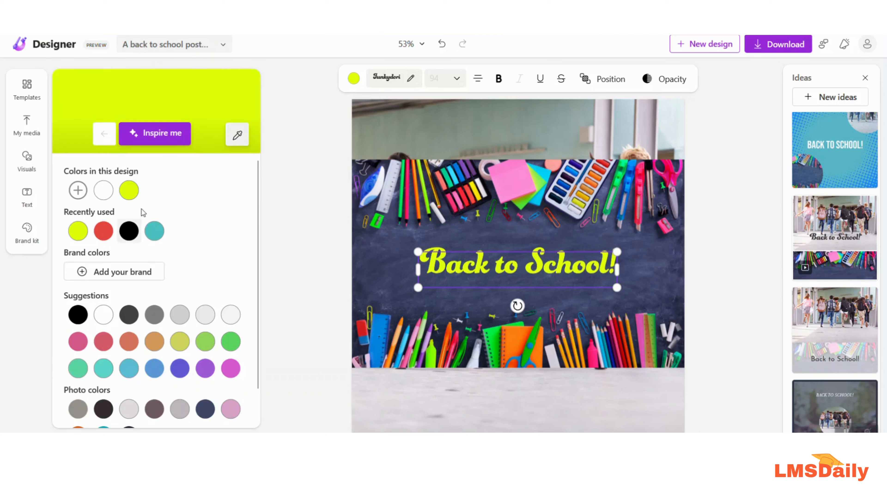
{"action": "left_click", "coordinate": [411, 79]}
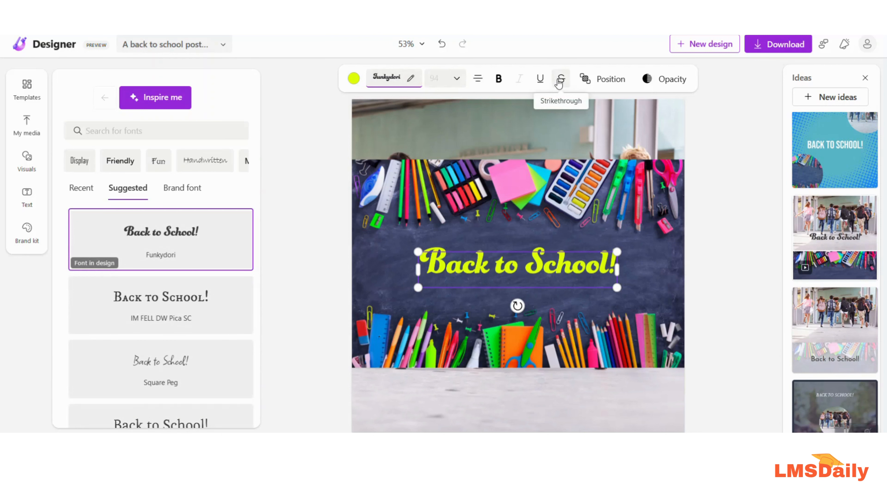
{"action": "left_click", "coordinate": [177, 106]}
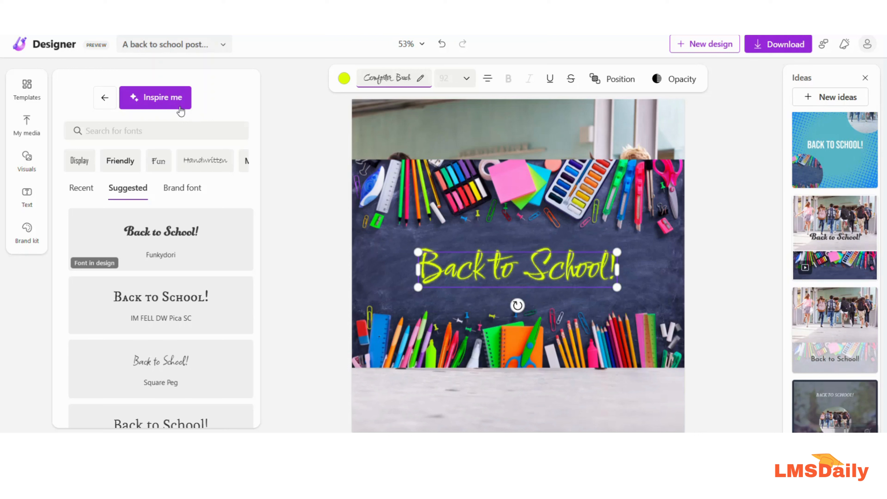
Try lowering the heading's opacity to about 48% and restore it to full opacity.
{"action": "left_click", "coordinate": [671, 81]}
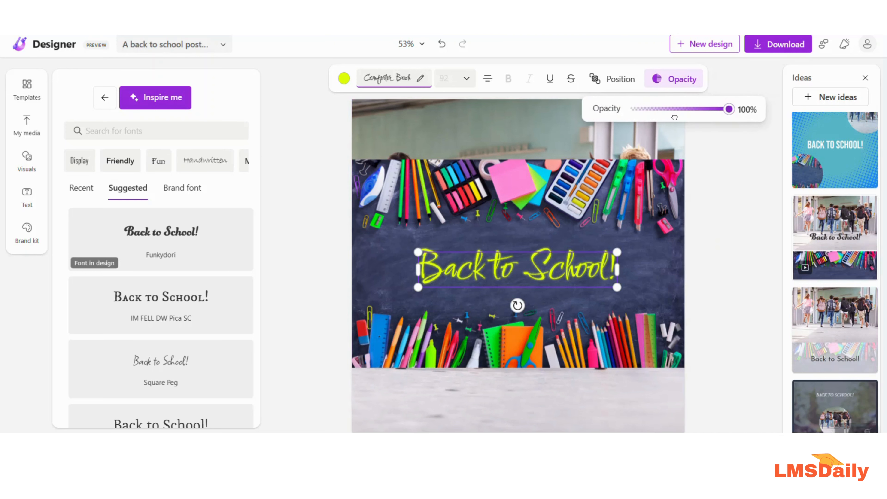
{"action": "left_click_drag", "start_coordinate": [729, 109], "coordinate": [657, 109]}
{"action": "left_click", "coordinate": [725, 109]}
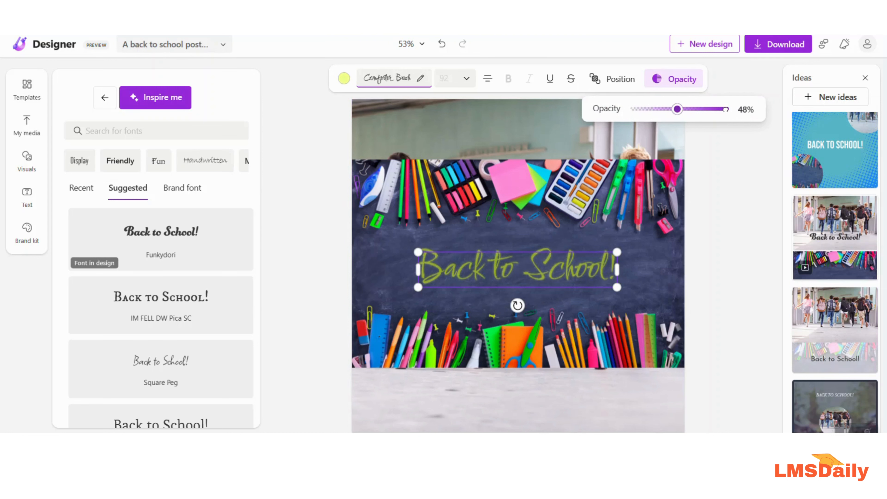
{"action": "left_click_drag", "start_coordinate": [725, 109], "coordinate": [735, 138]}
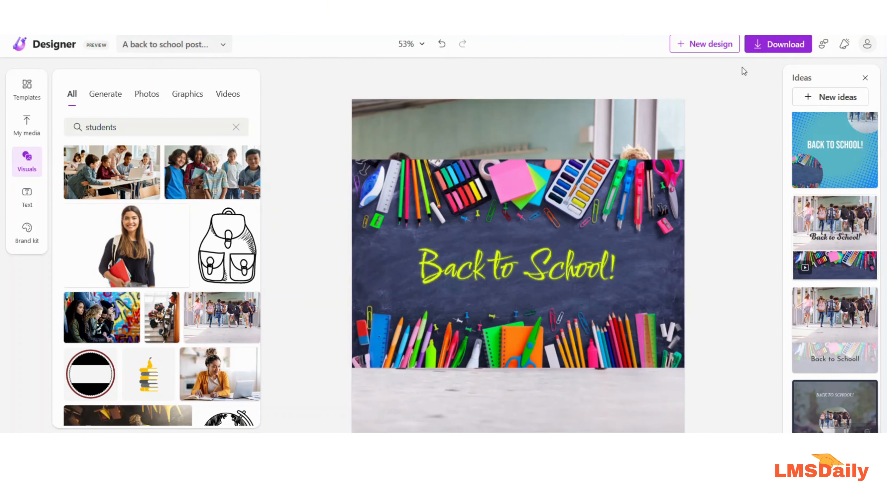
Examine the design's download options and the file types offered for export.
{"action": "left_click", "coordinate": [763, 48]}
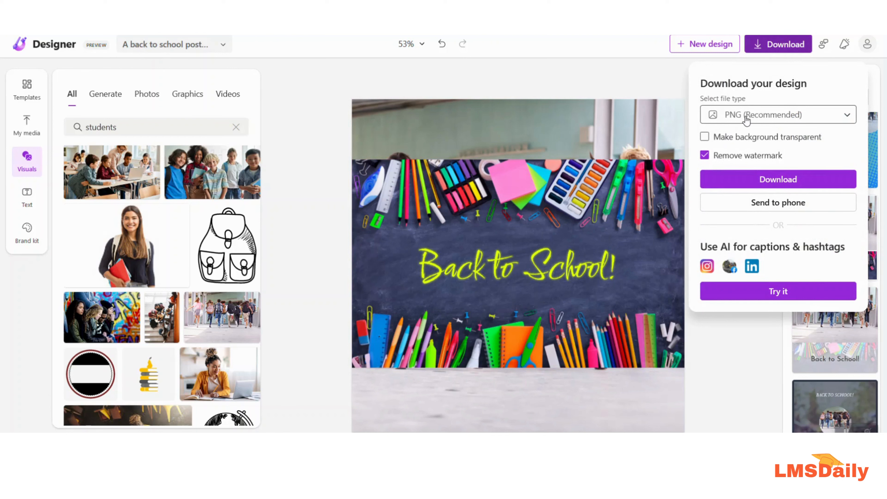
{"action": "left_click", "coordinate": [747, 120]}
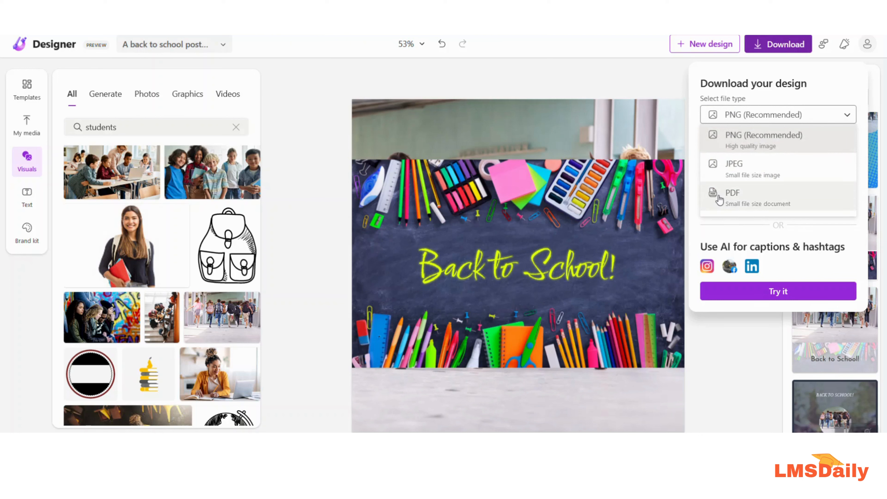
{"action": "left_click", "coordinate": [744, 119]}
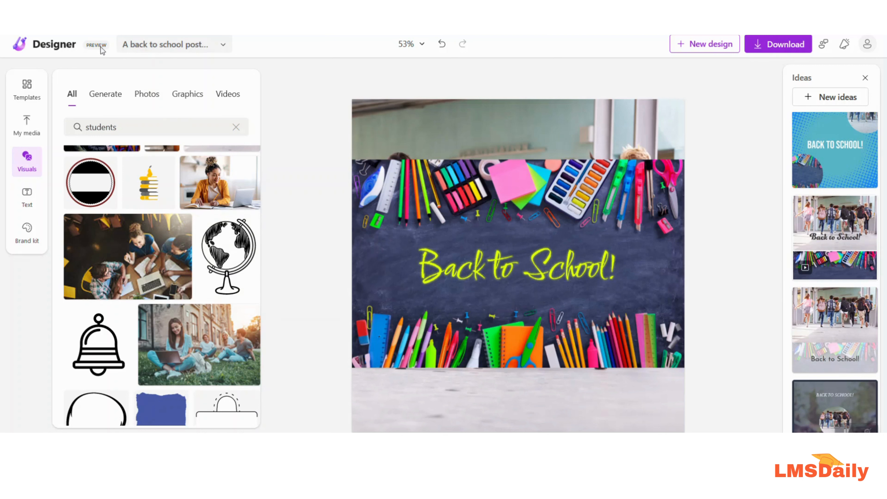
View the list of saved designs and return to the Back to School design.
{"action": "left_click", "coordinate": [161, 46]}
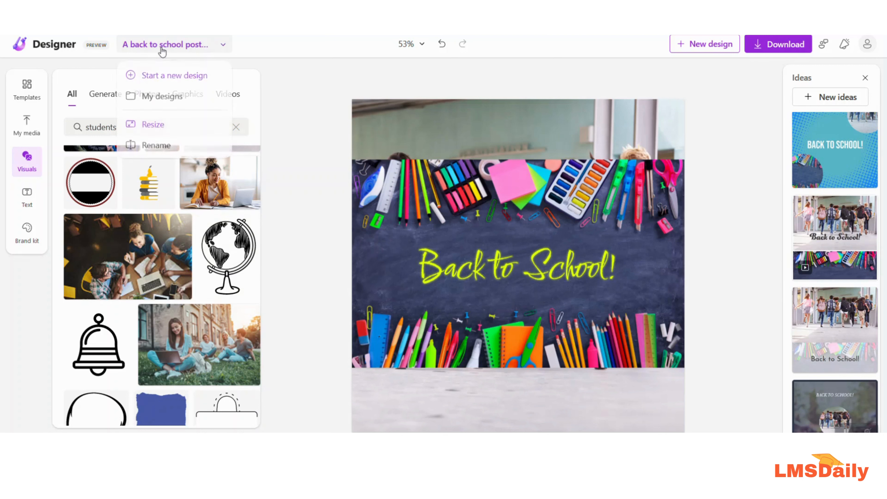
{"action": "left_click", "coordinate": [151, 99]}
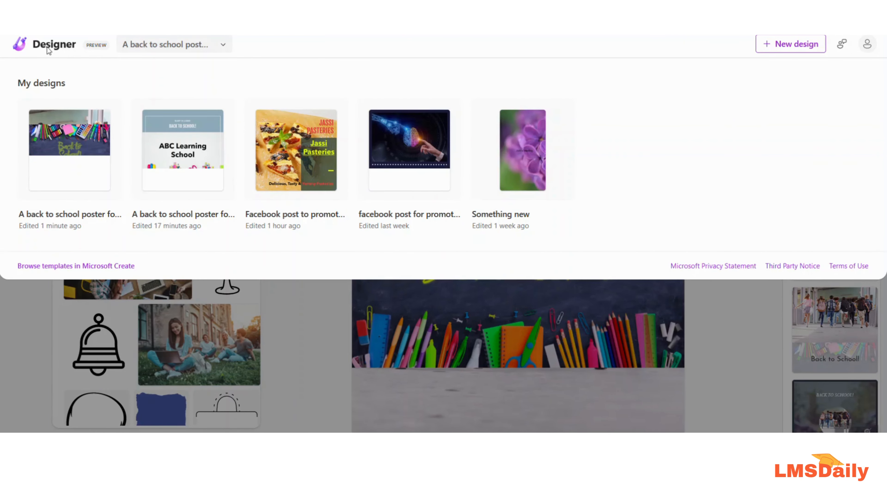
{"action": "left_click", "coordinate": [301, 357]}
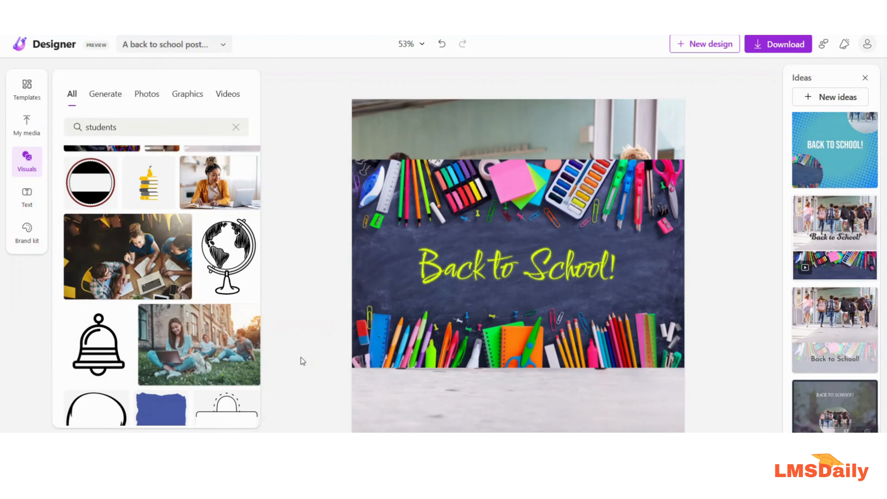